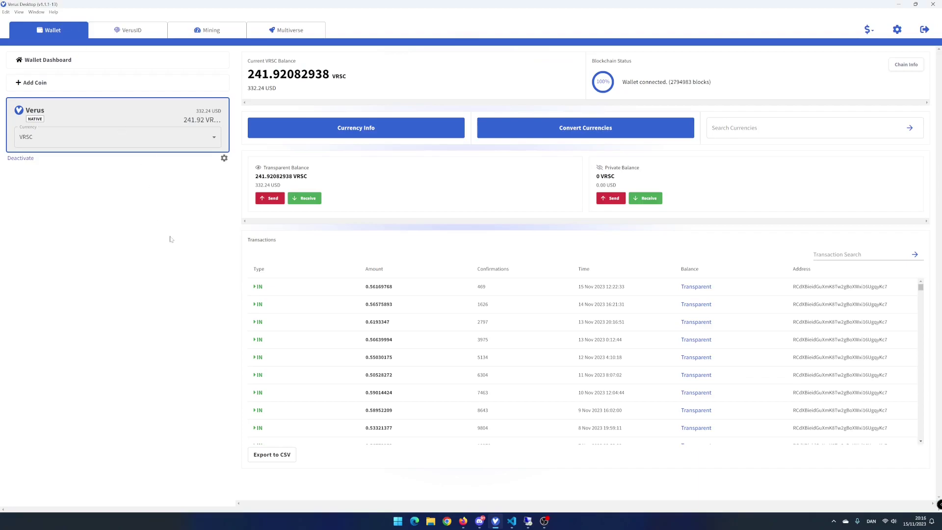
Switch to the Multiverse dashboard listing the VRSC chain and 20 total currencies
click(287, 30)
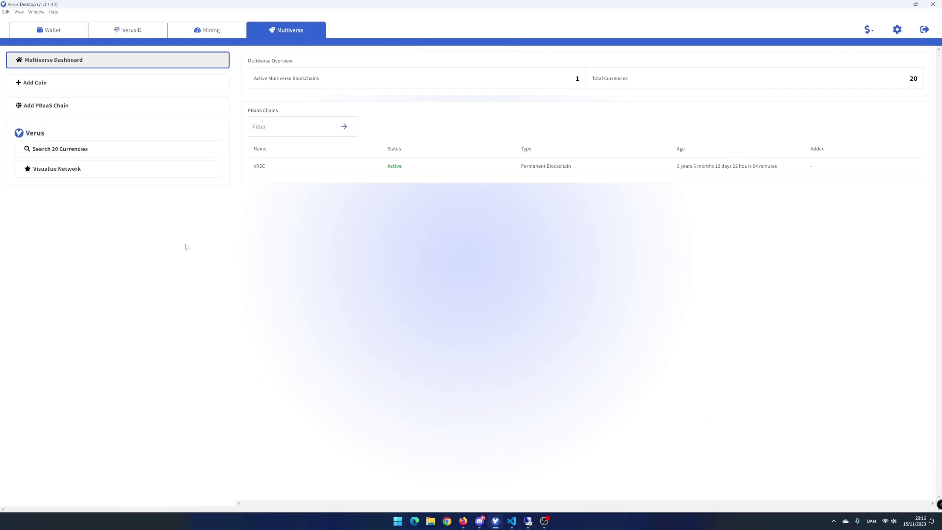
Open the Verus currency list and add Bridge.vETH and DAI.vETH to the wallet
click(195, 137)
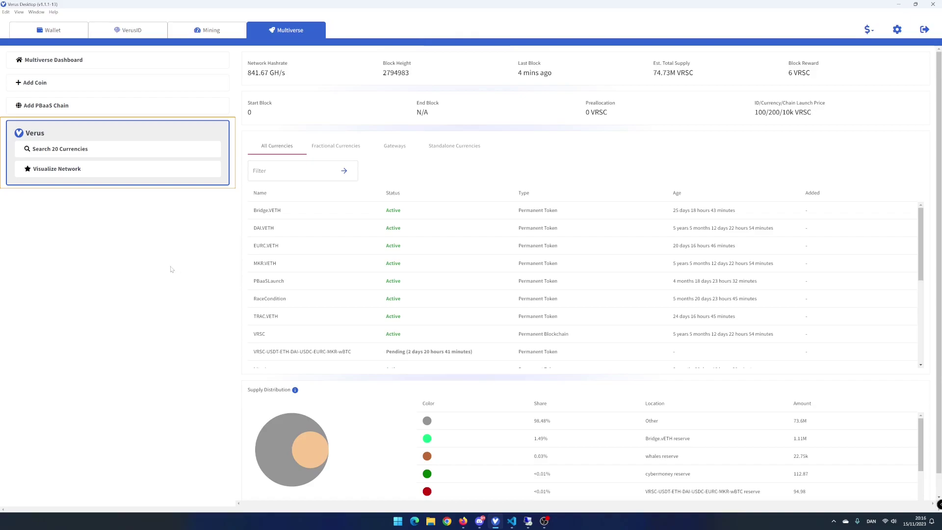
click(456, 214)
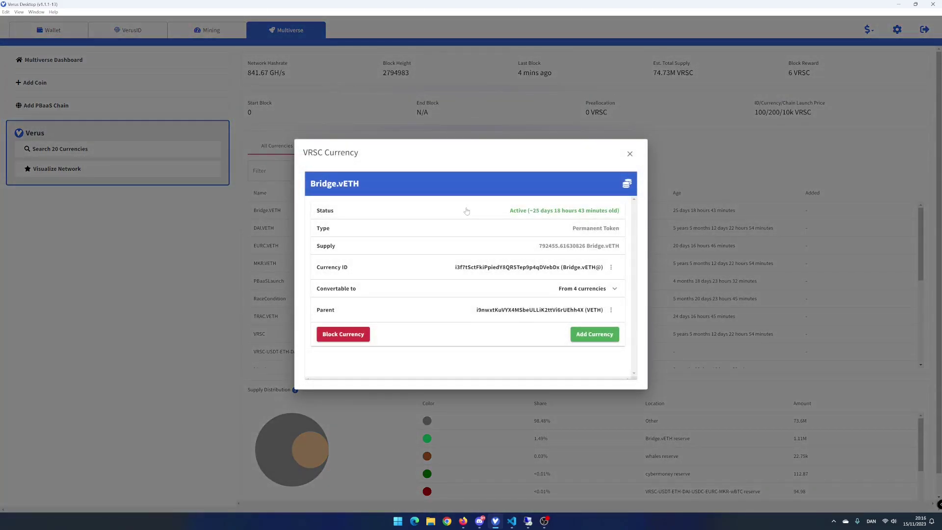
click(599, 334)
click(630, 154)
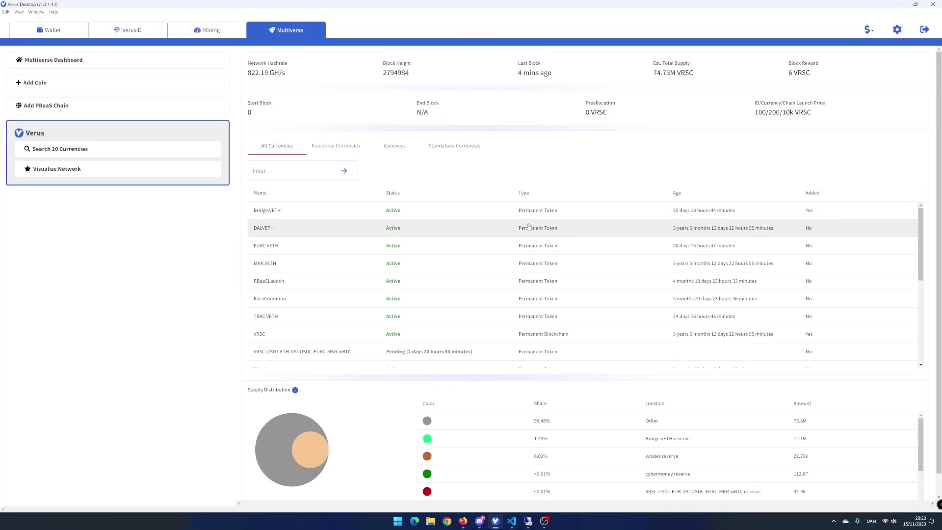
click(457, 228)
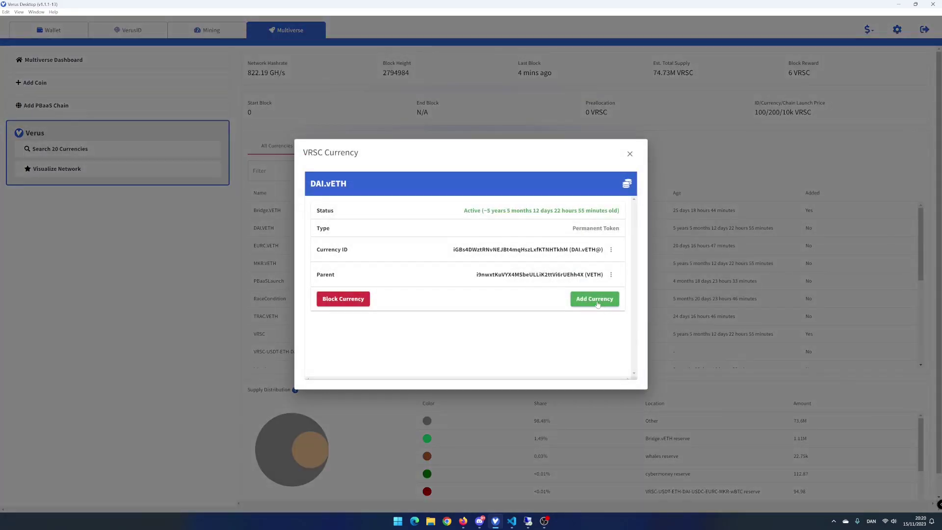
click(595, 302)
click(629, 154)
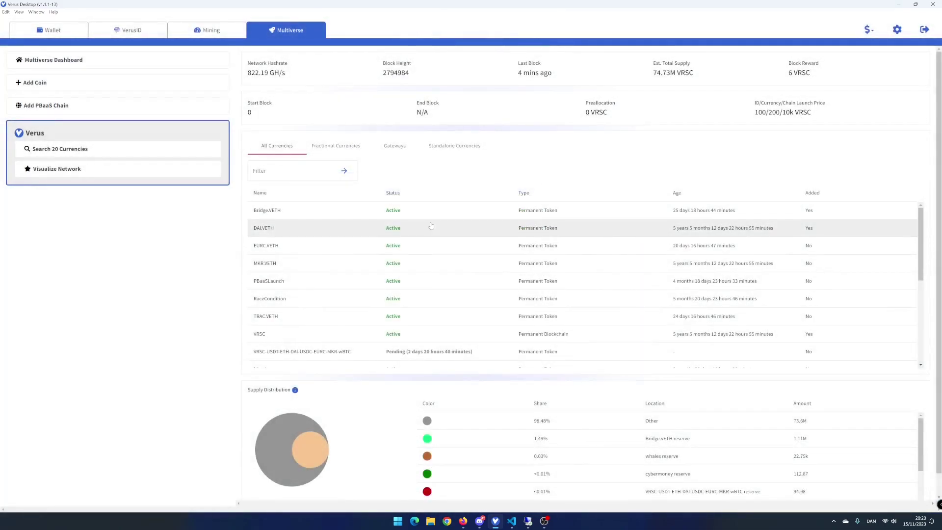
Add MKR.vETH and vETH to the wallet as well
click(407, 265)
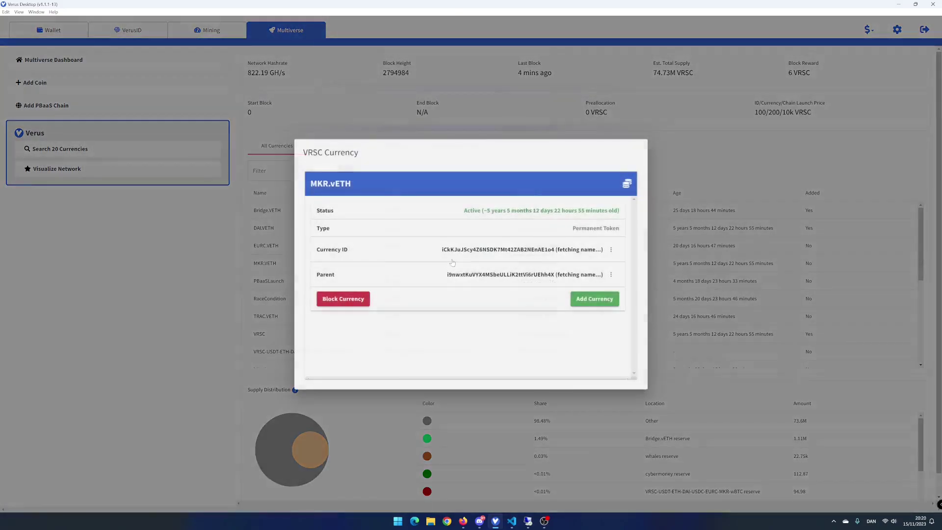
click(596, 301)
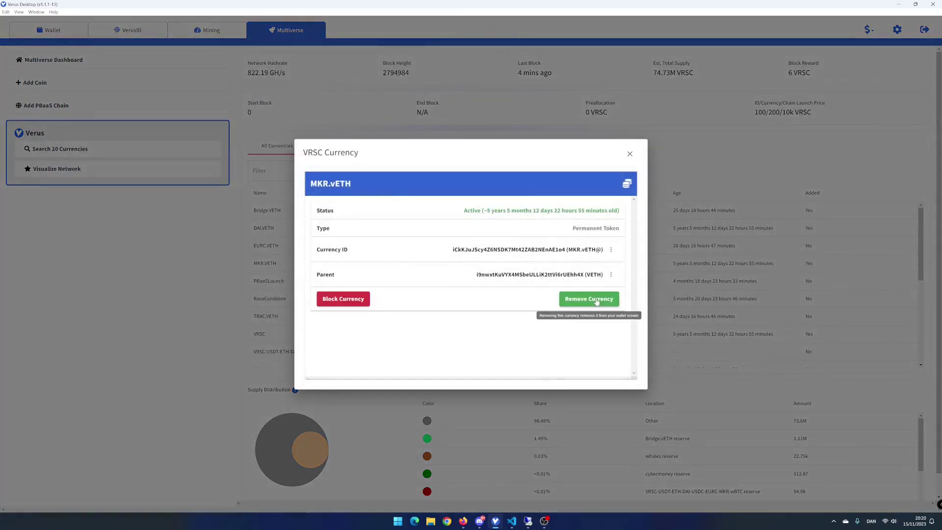
click(630, 154)
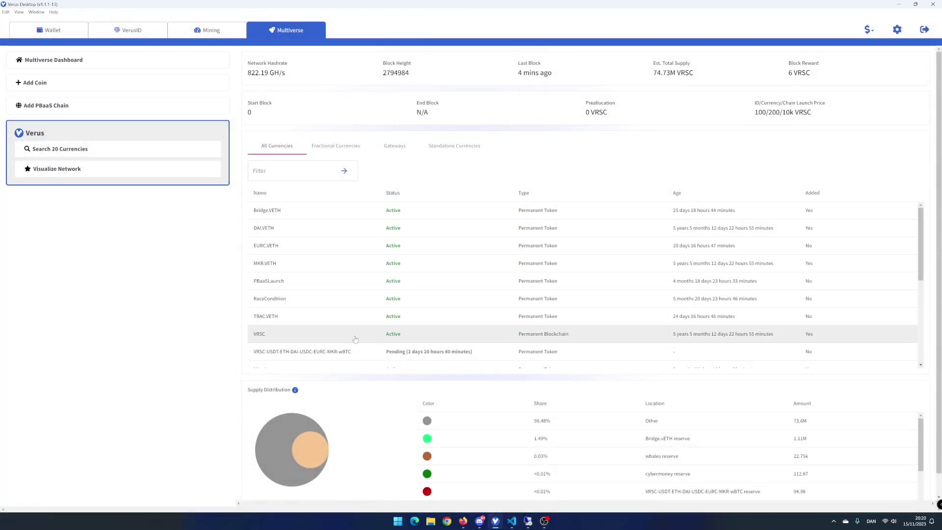
scroll(457, 318, down, 3)
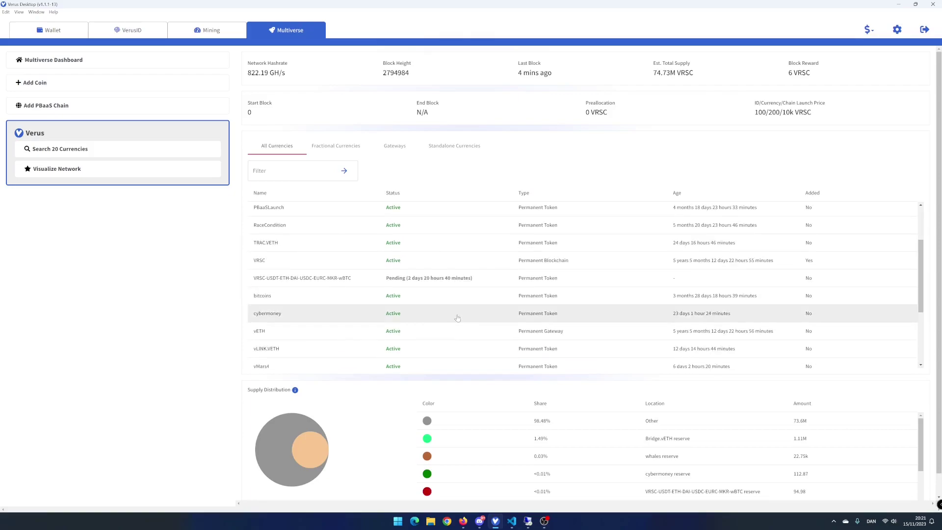
scroll(457, 317, down, 1)
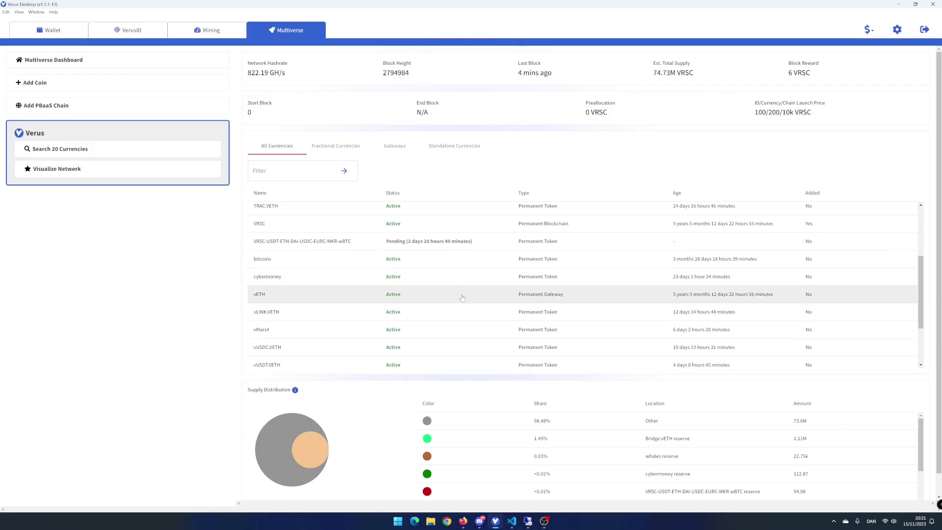
click(462, 295)
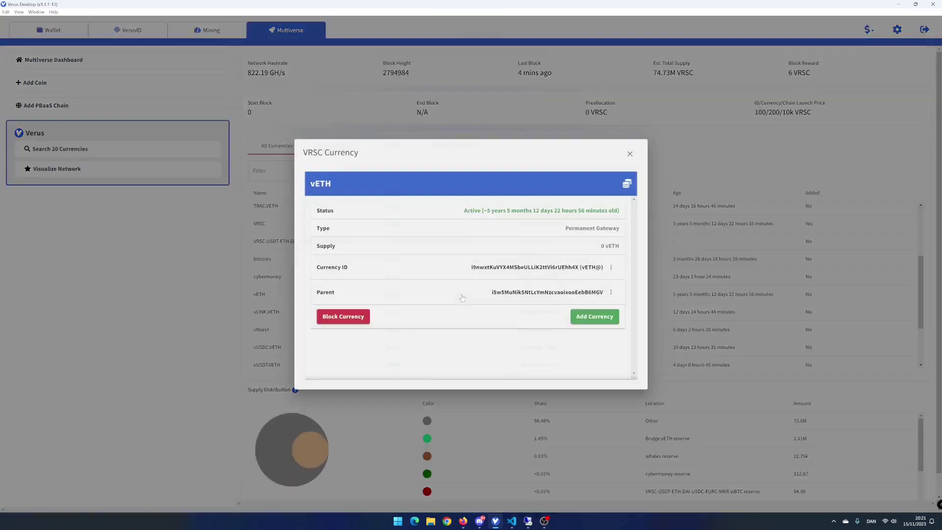
click(598, 318)
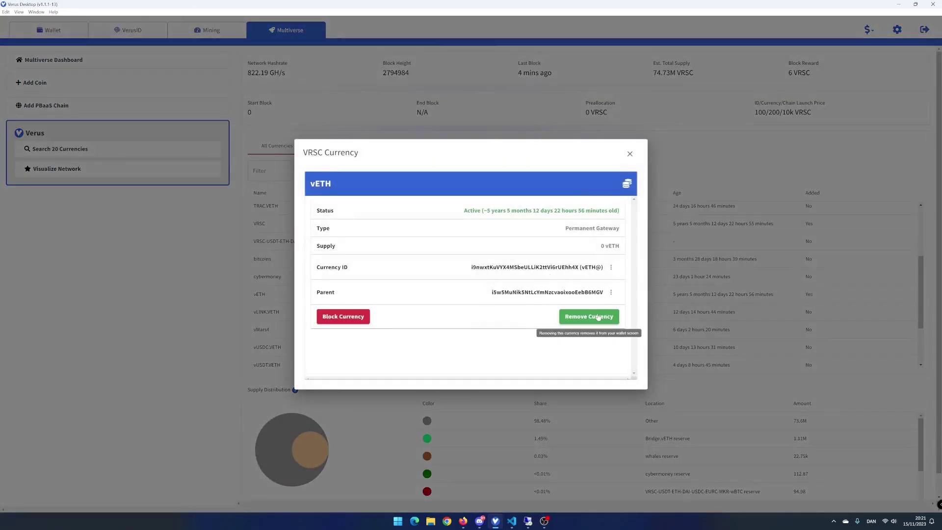
click(630, 153)
scroll(467, 331, up, 3)
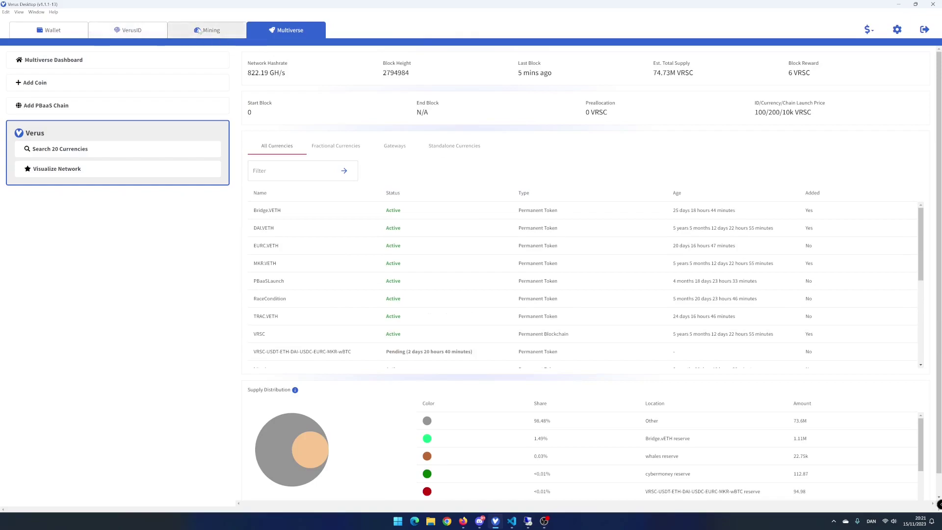
From the Wallet, set up a conversion sending vETH and receiving VRSC via Bridge.vETH (about 1332 VRSC per vETH)
click(49, 31)
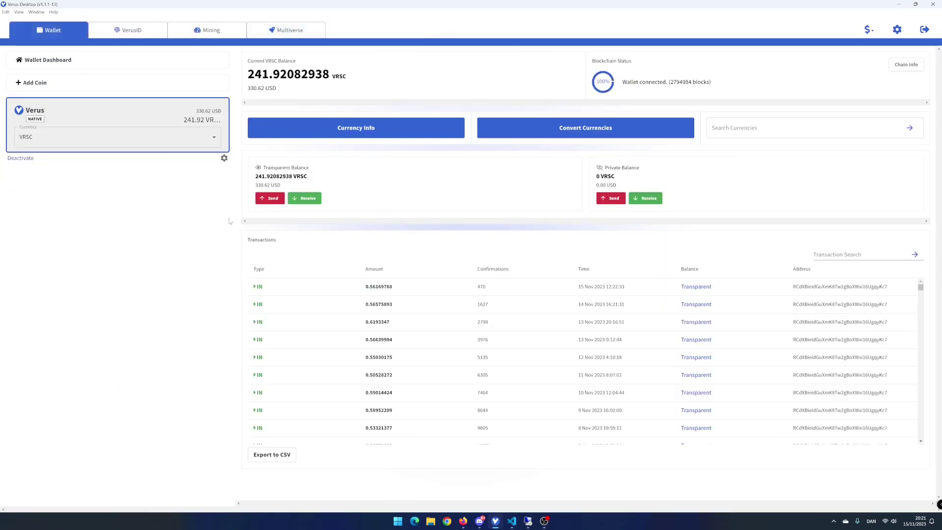
click(555, 135)
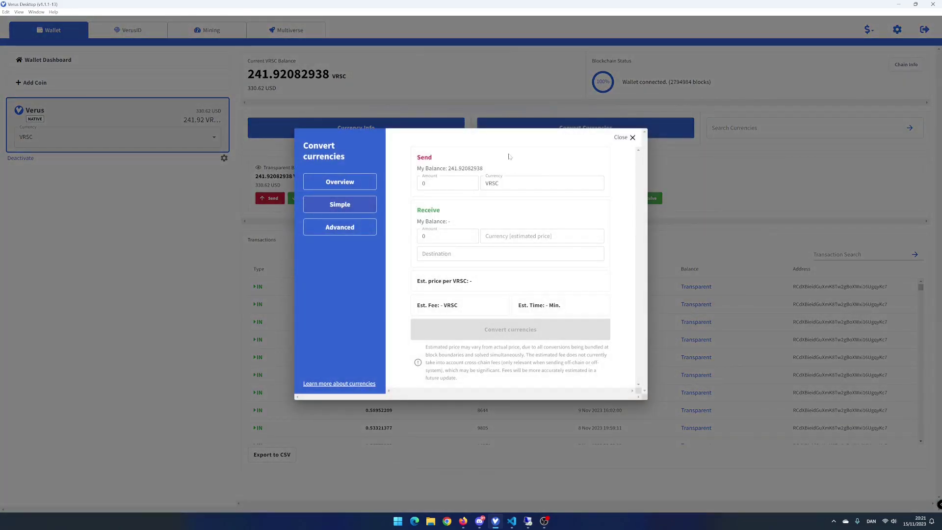
click(539, 183)
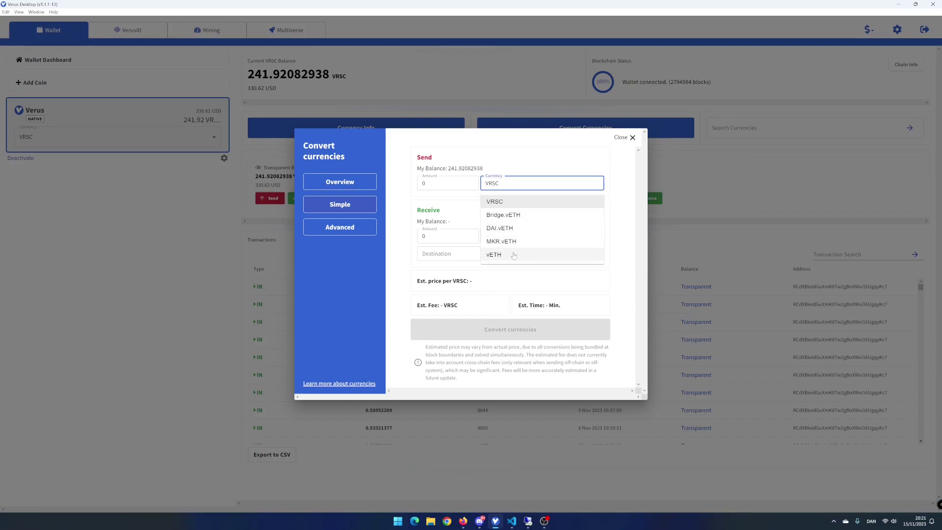
click(514, 255)
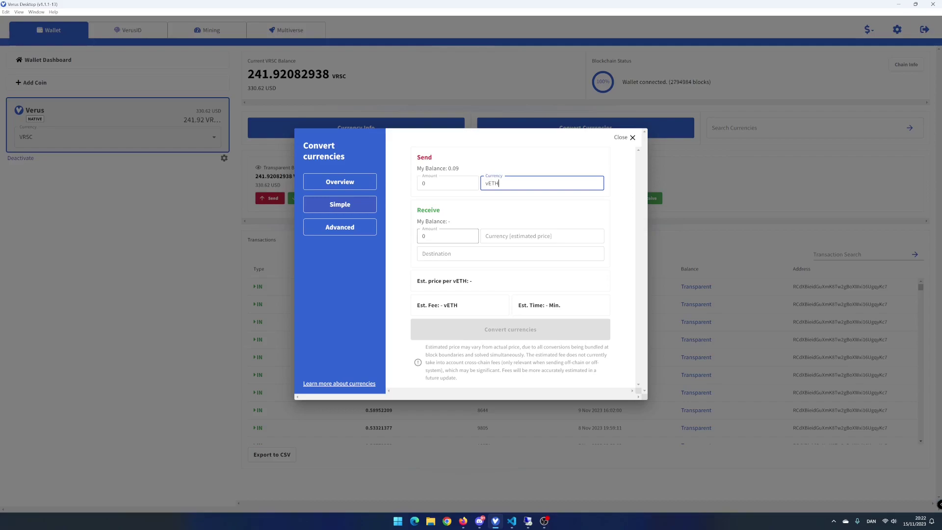
click(540, 236)
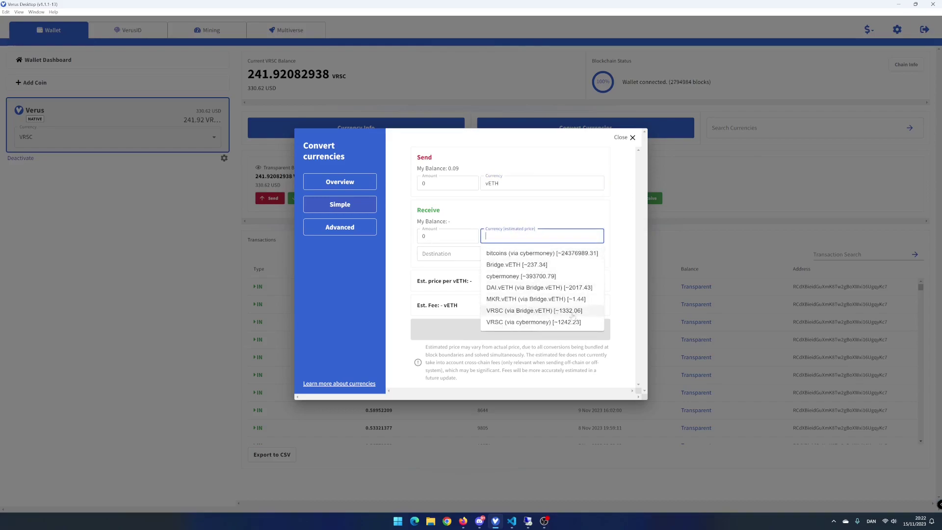
click(539, 314)
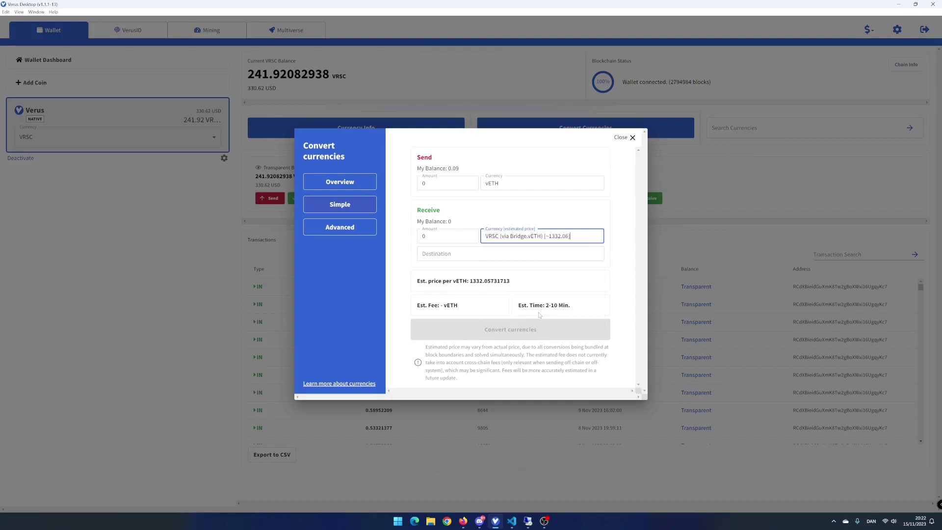
Enter 0.08 vETH as the amount to send
click(426, 184)
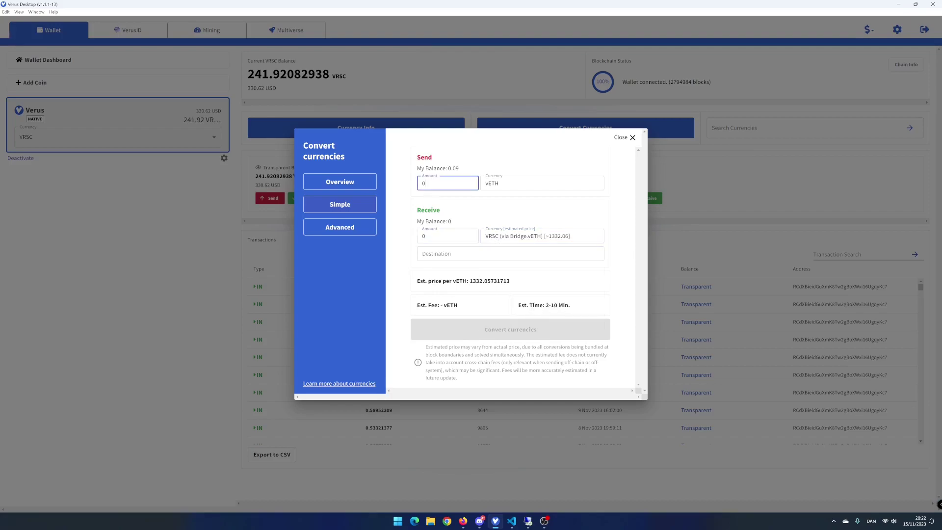
text(.09)
key(BackSpace)
text(8)
Paste the wallet's own address as destination and submit the conversion for review
click(422, 253)
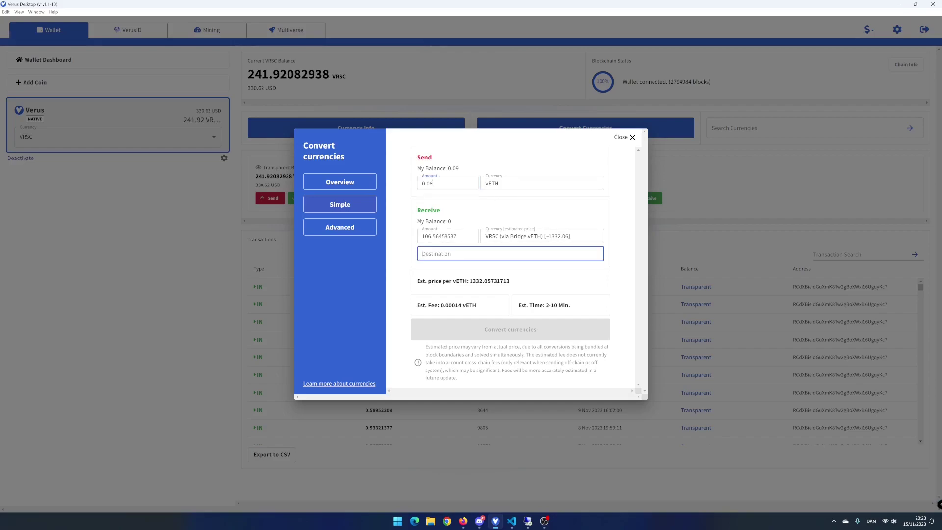
click(525, 163)
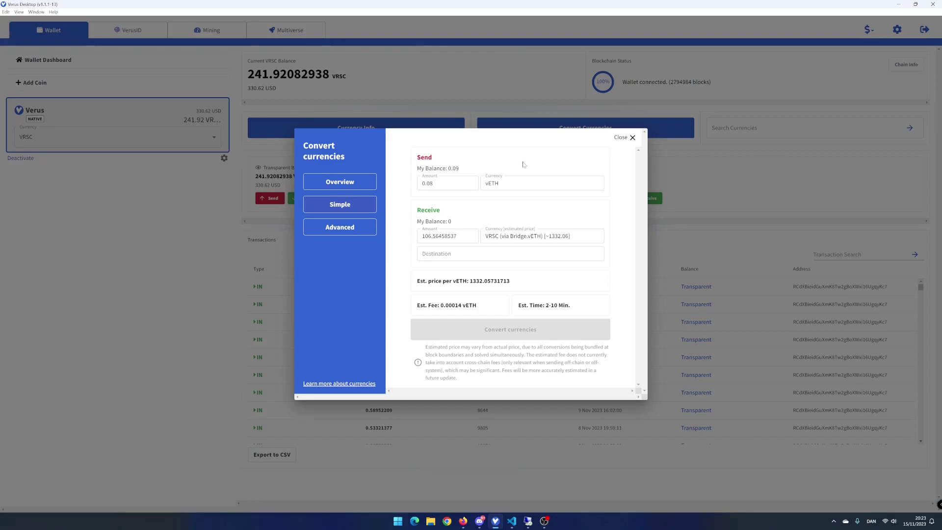
click(491, 254)
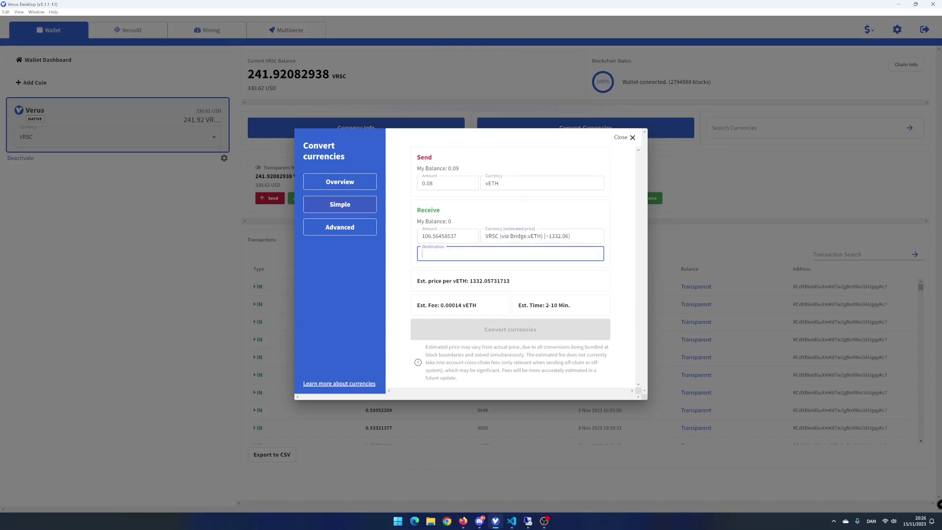
text(RCdXBieidGuXmK8Tw2gBoXWxi16UgqyKc7)
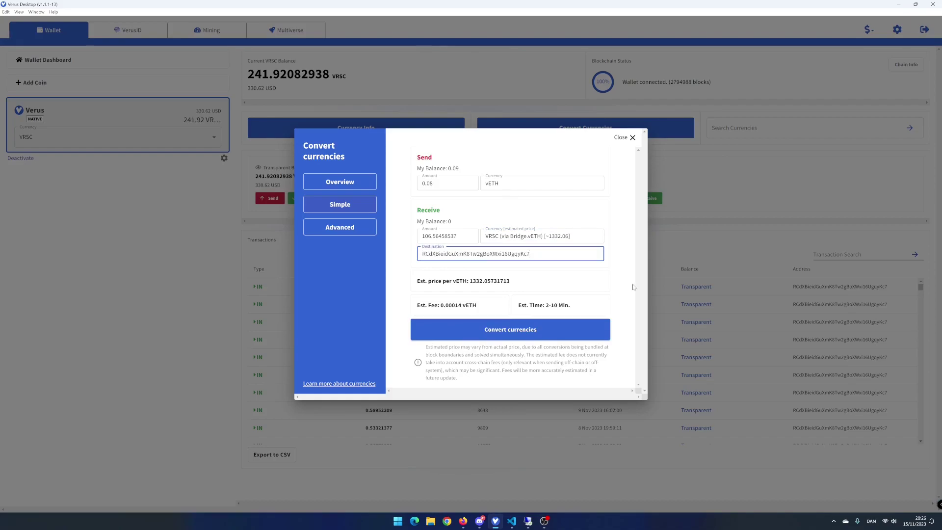
click(568, 328)
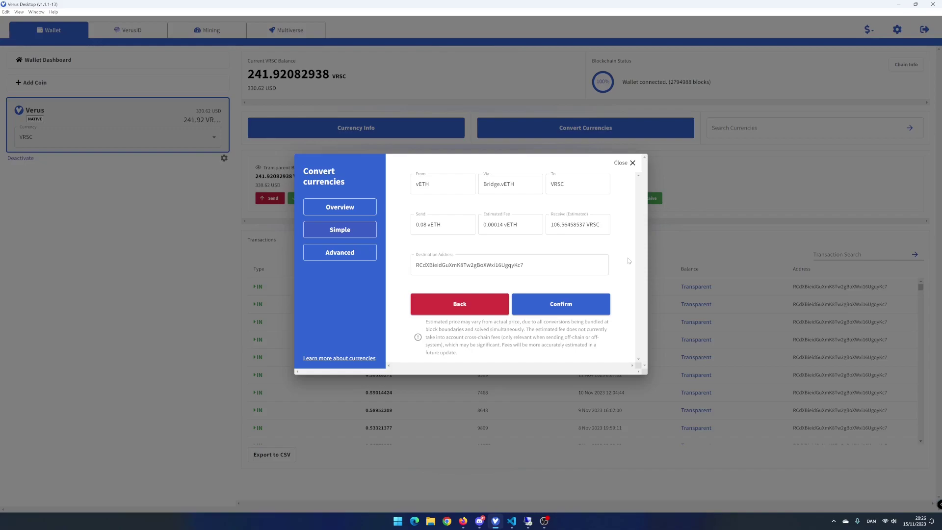
Confirm the 0.08 vETH-to-VRSC conversion, check pending transfers, and close the conversion window
click(565, 303)
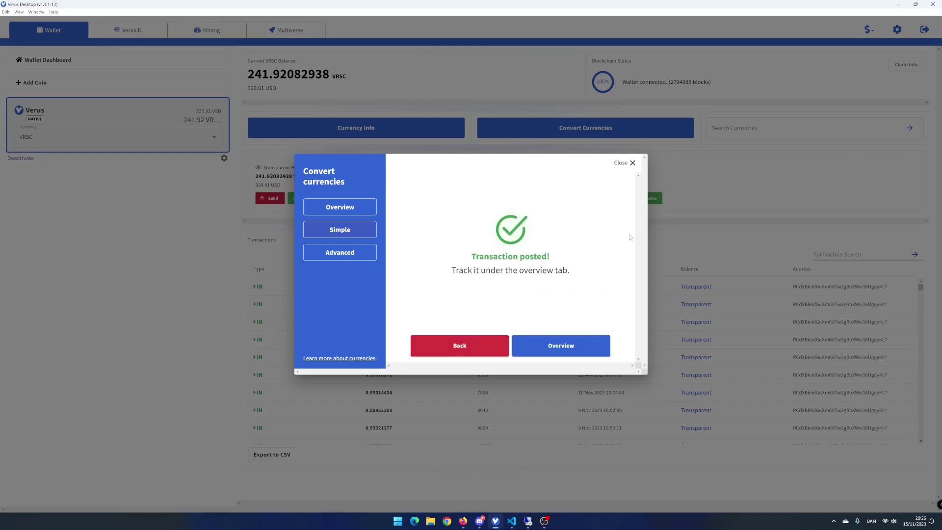
click(583, 346)
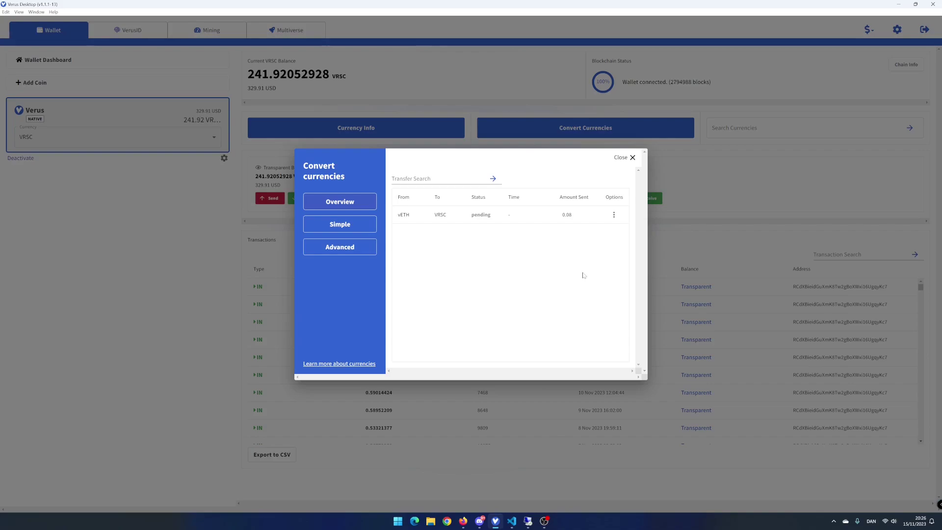
click(624, 157)
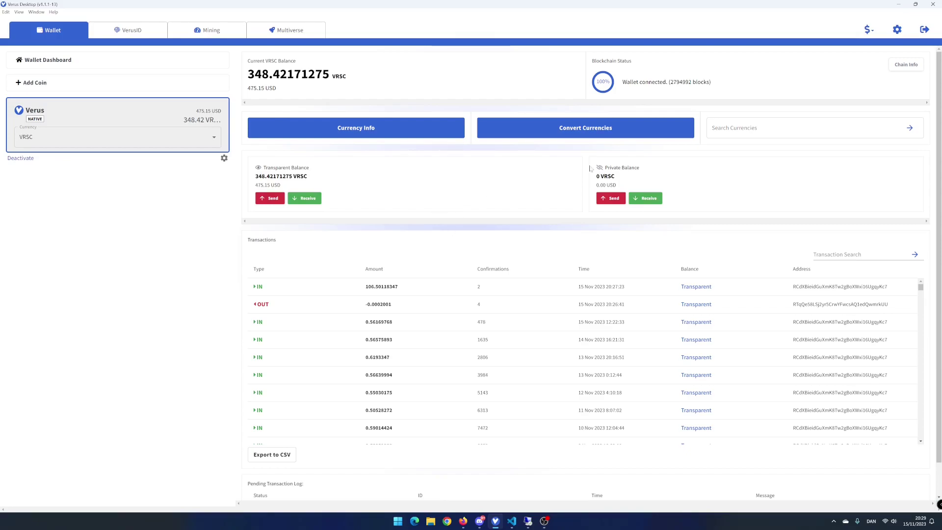
Start a new conversion sending 0.01 vETH
click(579, 132)
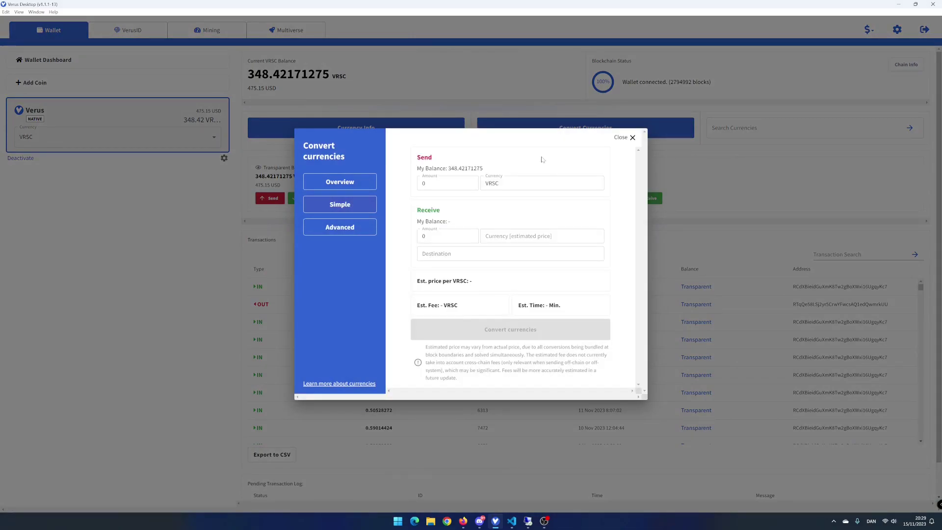
click(522, 182)
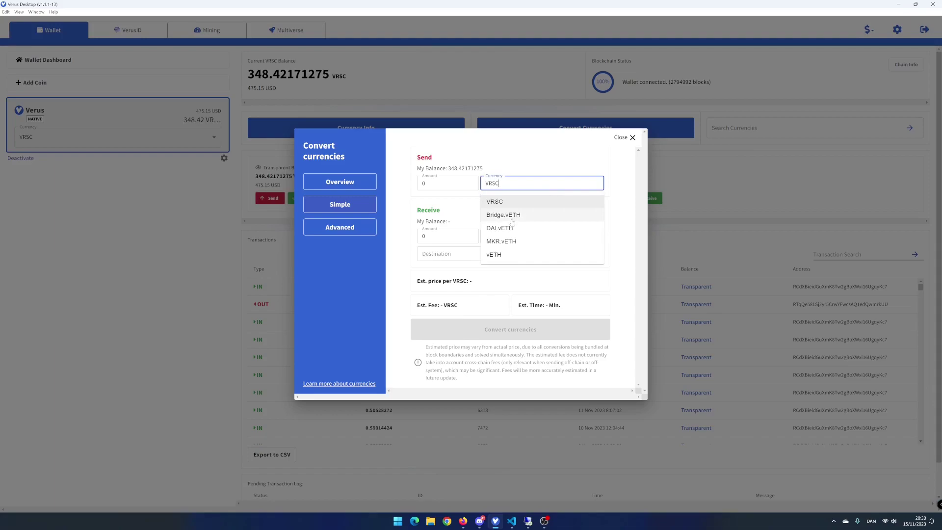
click(507, 254)
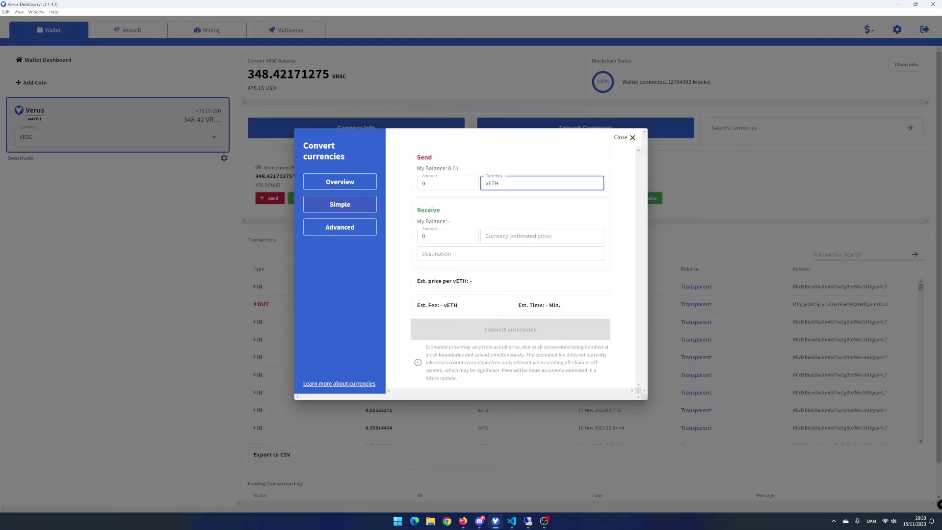
click(448, 183)
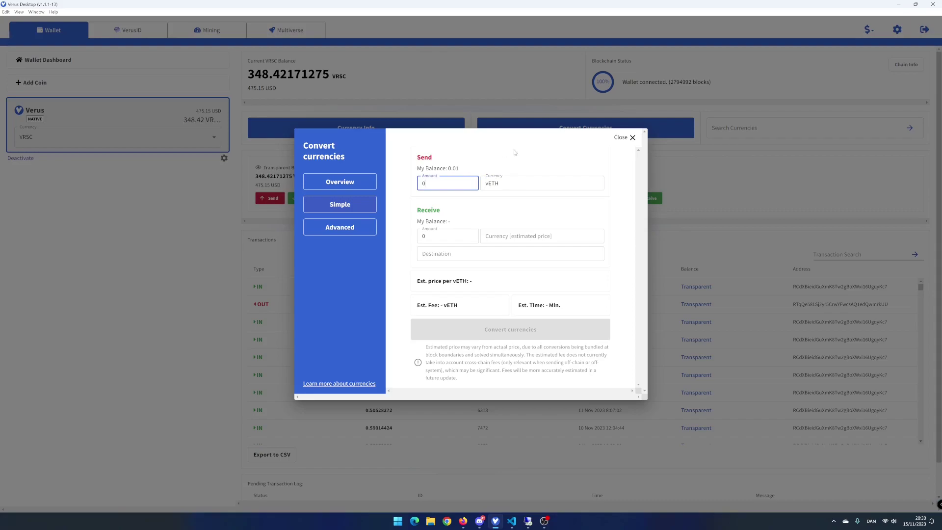
text(.01)
Choose Bridge.vETH as the receive currency and paste the wallet's destination address
click(537, 236)
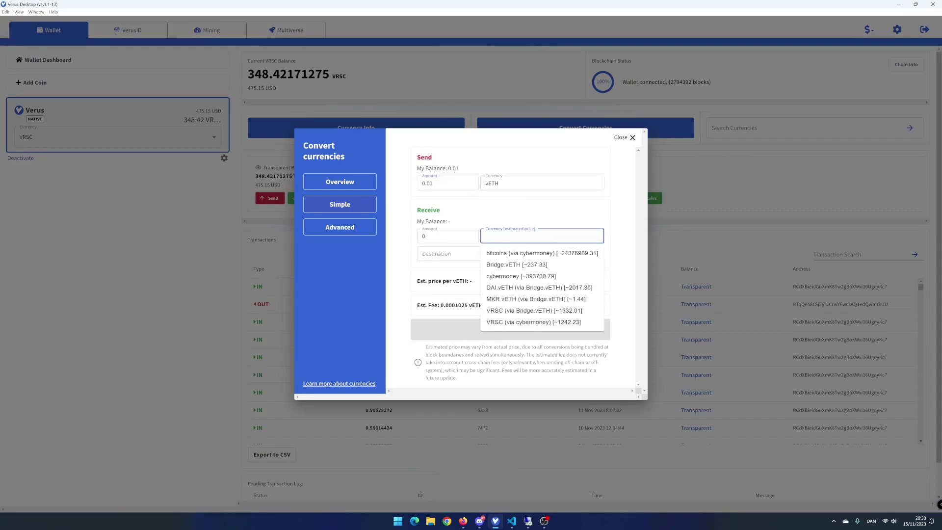
click(518, 265)
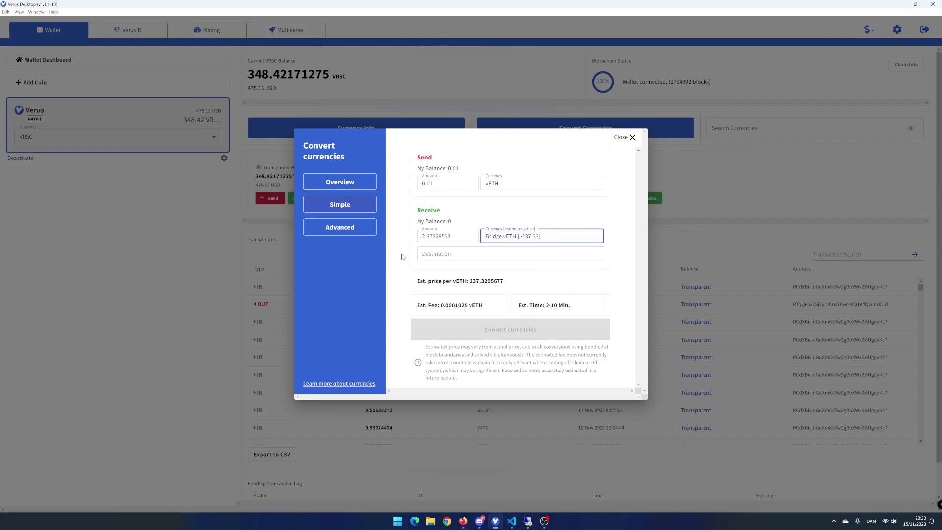
click(432, 254)
text(RCdXBieidGuXmK8Tw2gBoXWxi16UgqyKc7)
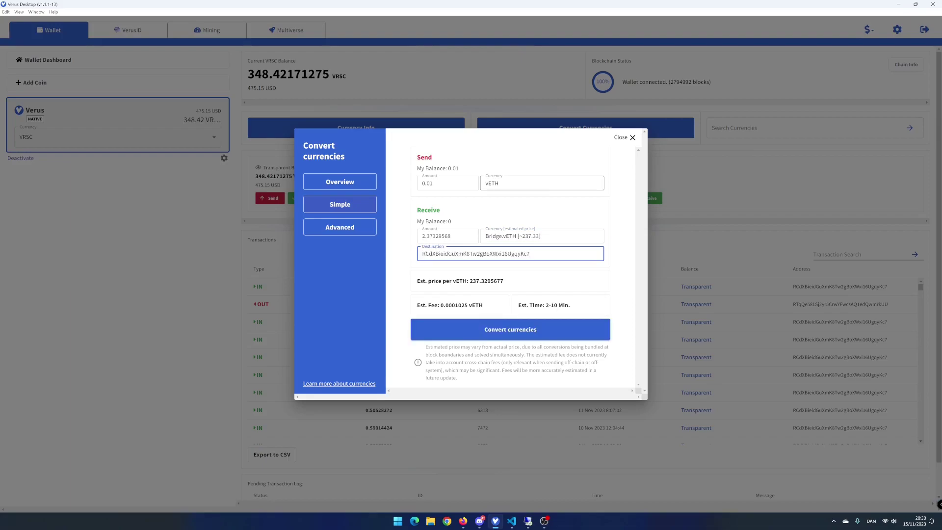
Submit and confirm the 0.01 vETH-to-Bridge.vETH conversion, then view the transfer list
click(540, 330)
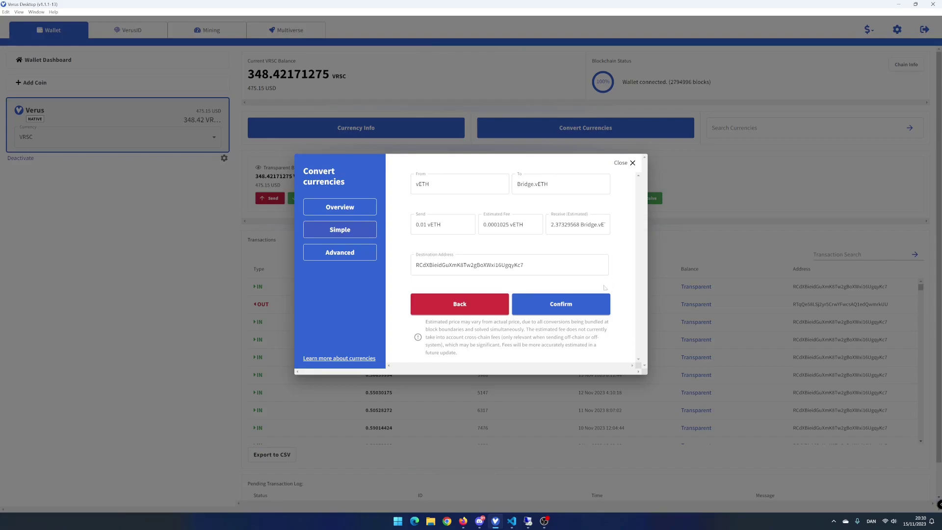
click(569, 306)
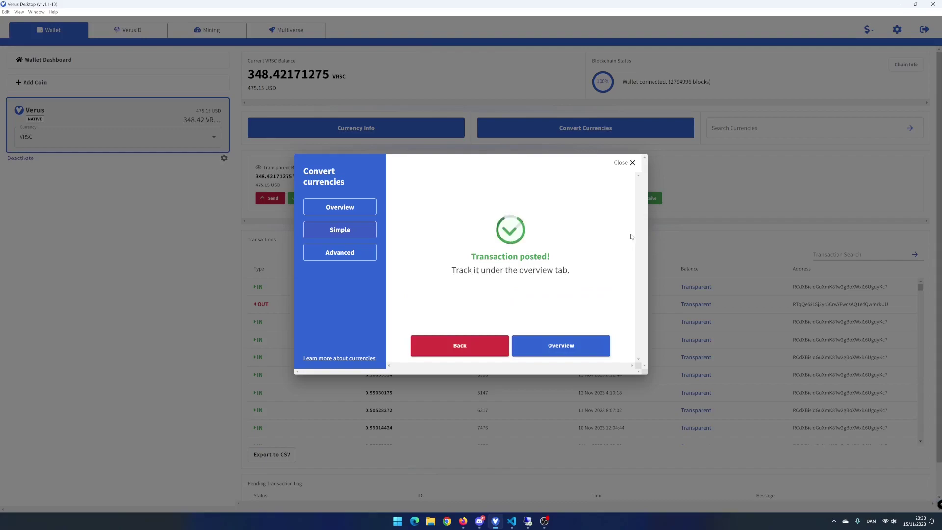
click(590, 337)
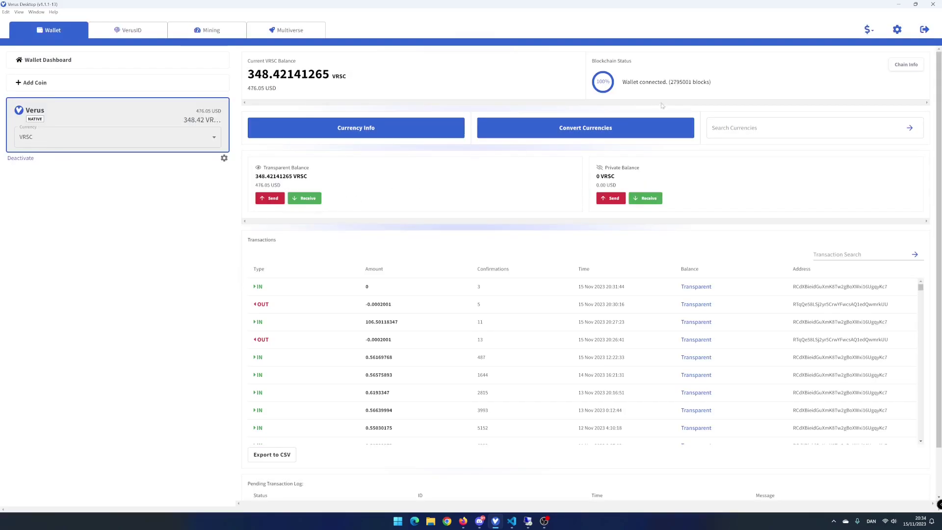
Check balances of Bridge.vETH (2.37255595), DAI.vETH, vETH and MKR.vETH (zero), ending on Bridge.vETH
click(852, 121)
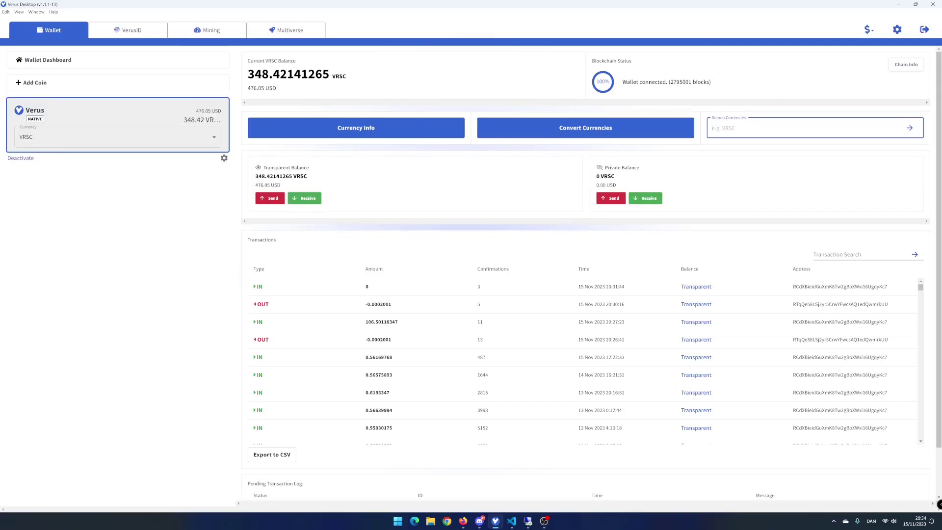
click(589, 147)
click(184, 140)
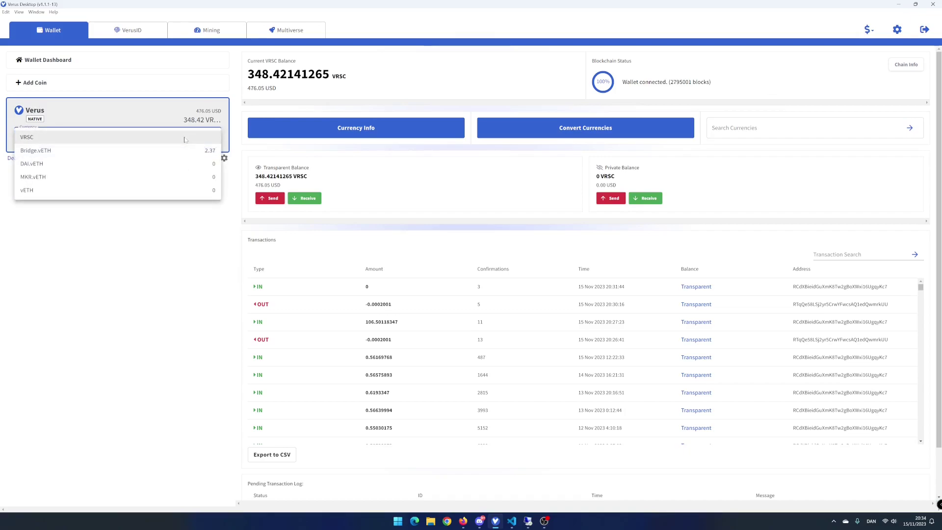
click(164, 156)
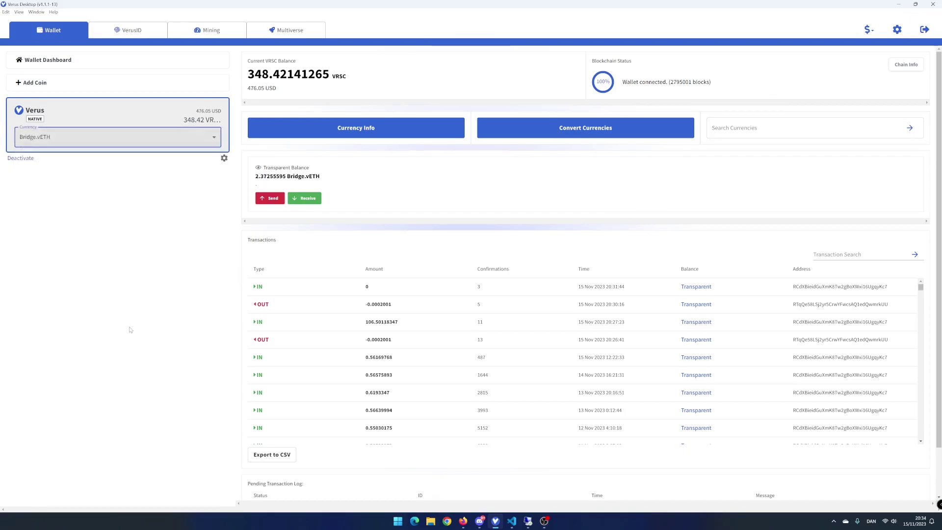
click(193, 135)
click(178, 155)
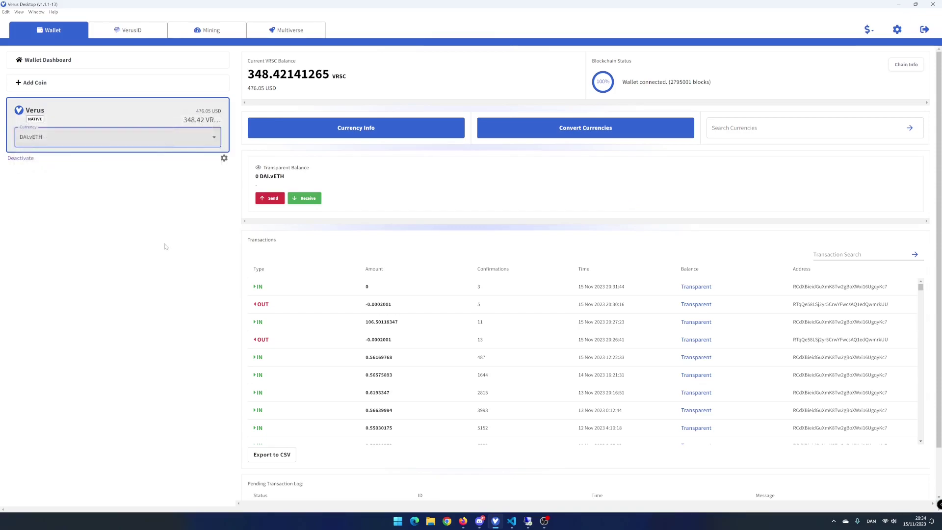
click(177, 163)
click(205, 142)
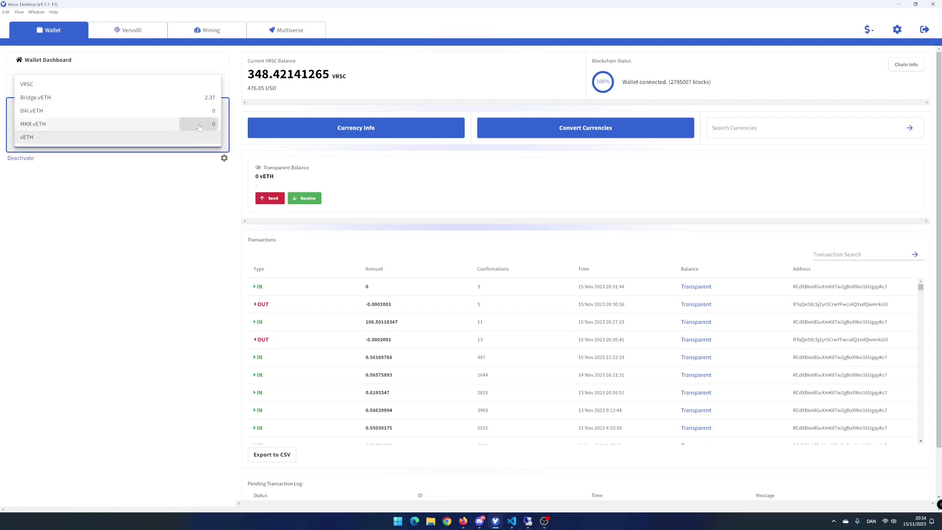
click(198, 125)
click(188, 136)
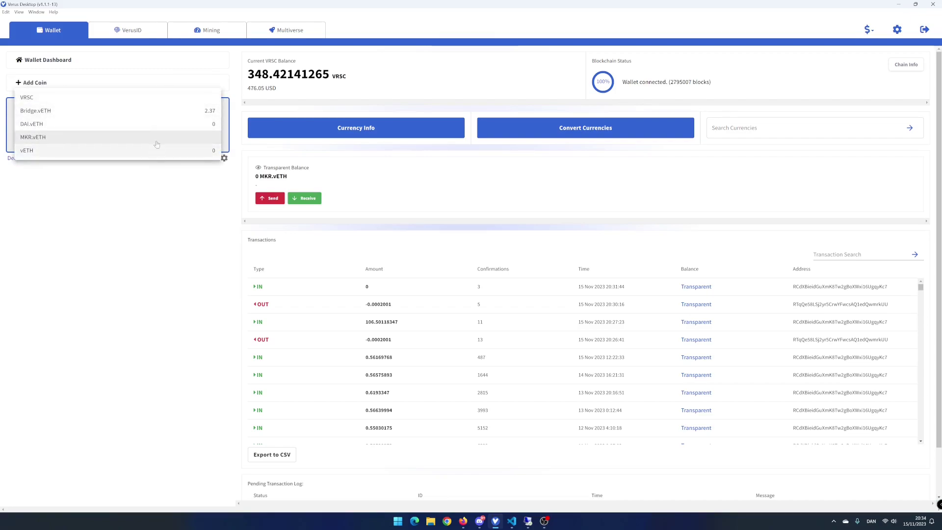
click(157, 111)
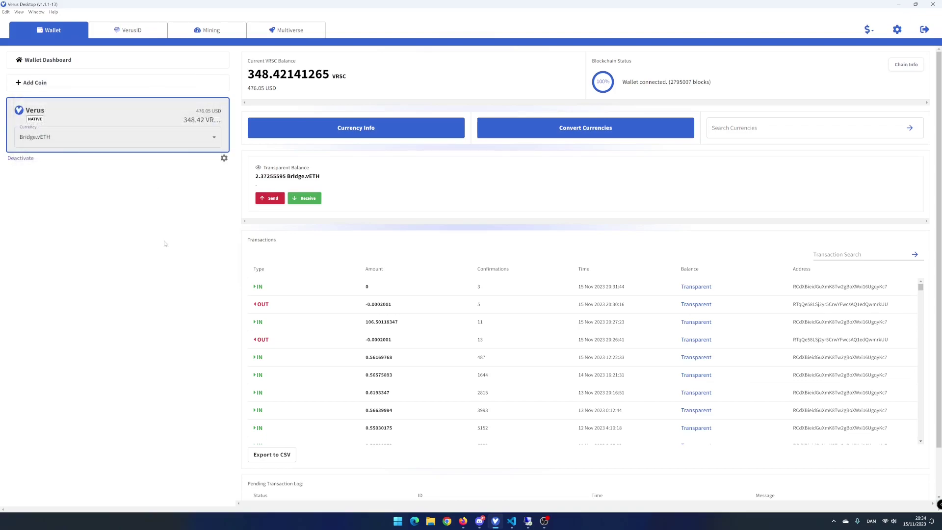